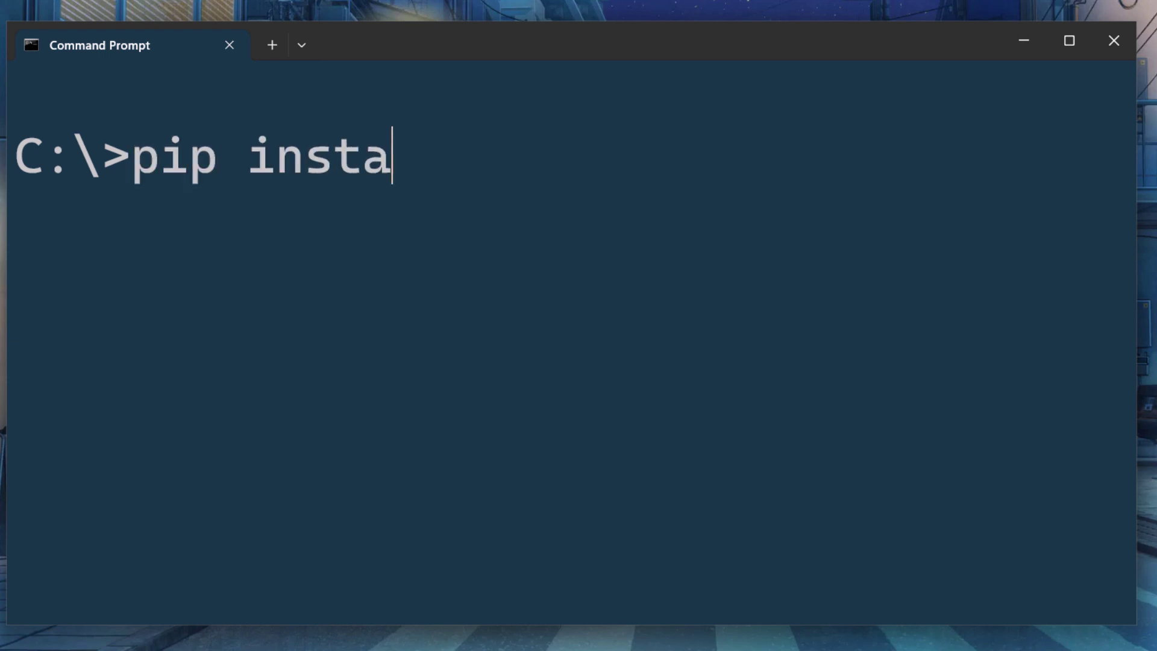
pyautogui.write('ll streamlit ')
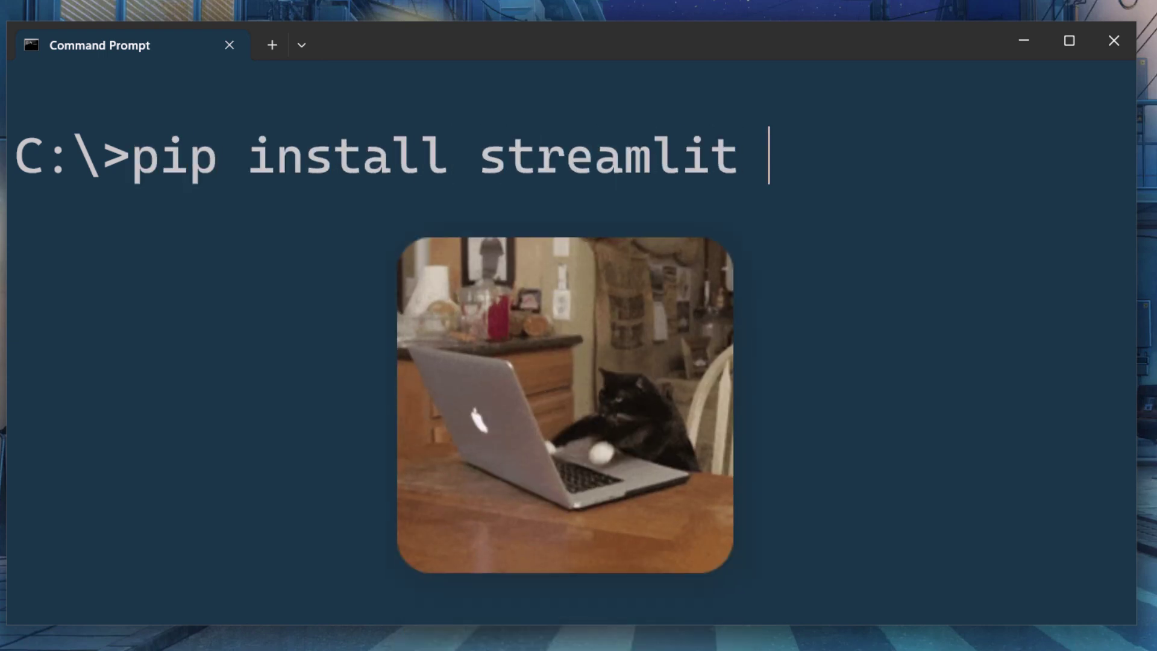
pyautogui.write('--upgrade')
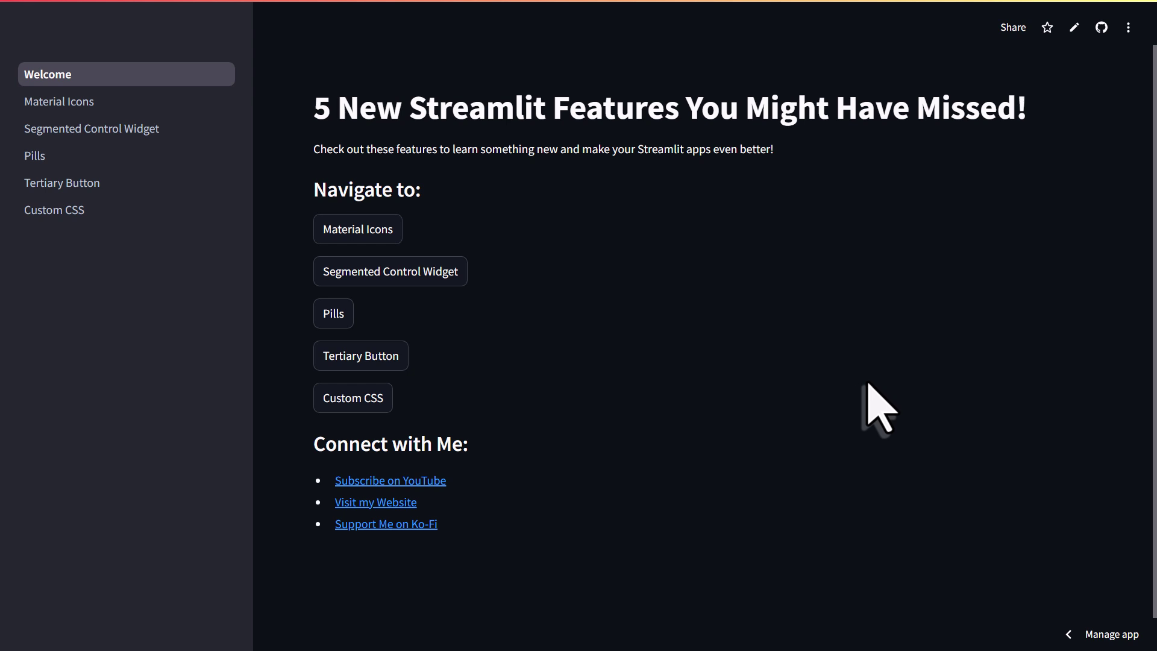
# Go from the Welcome page to the Material Icons demo page.
pyautogui.click(362, 235)
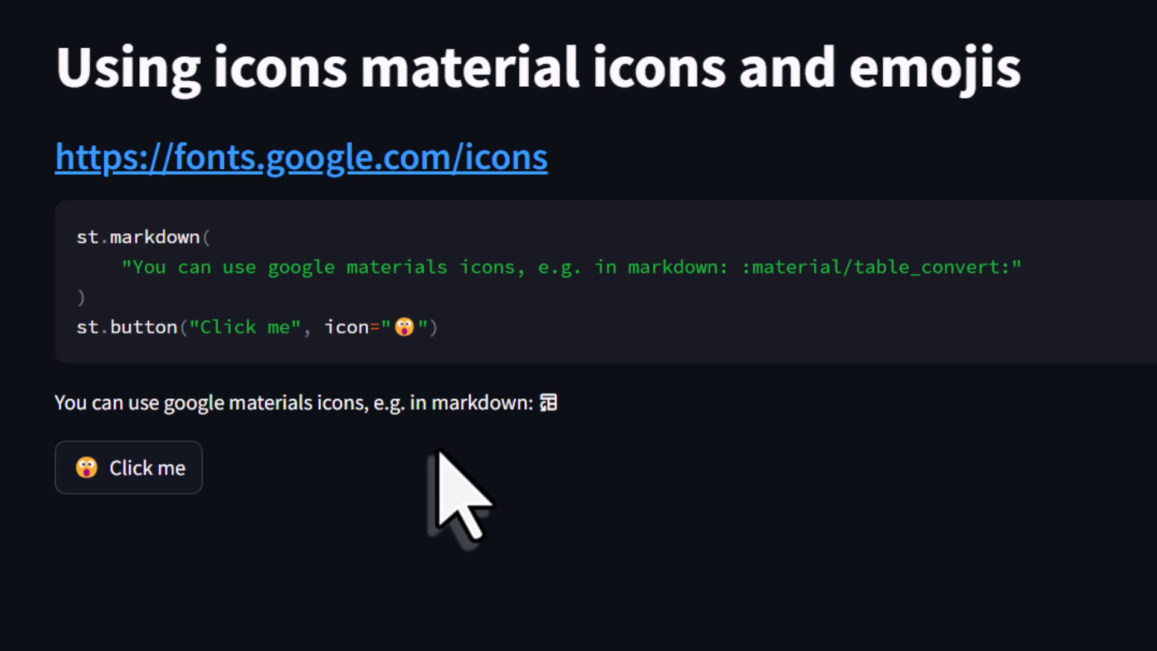
pyautogui.click(339, 158)
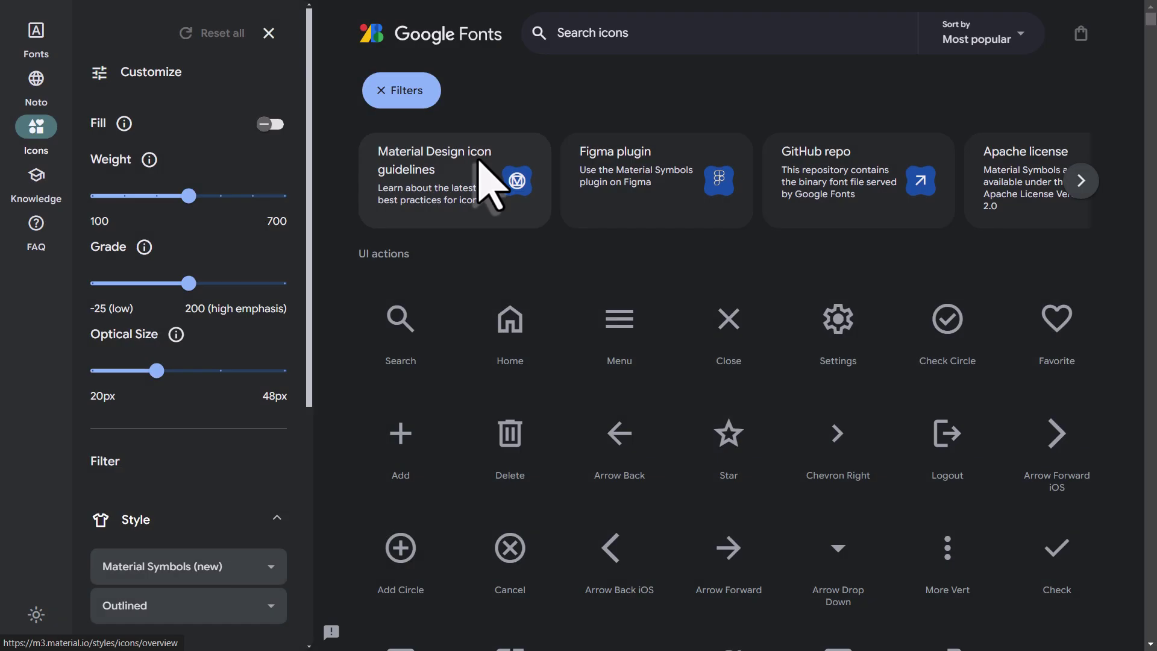
pyautogui.scroll(-1, 890, 375)
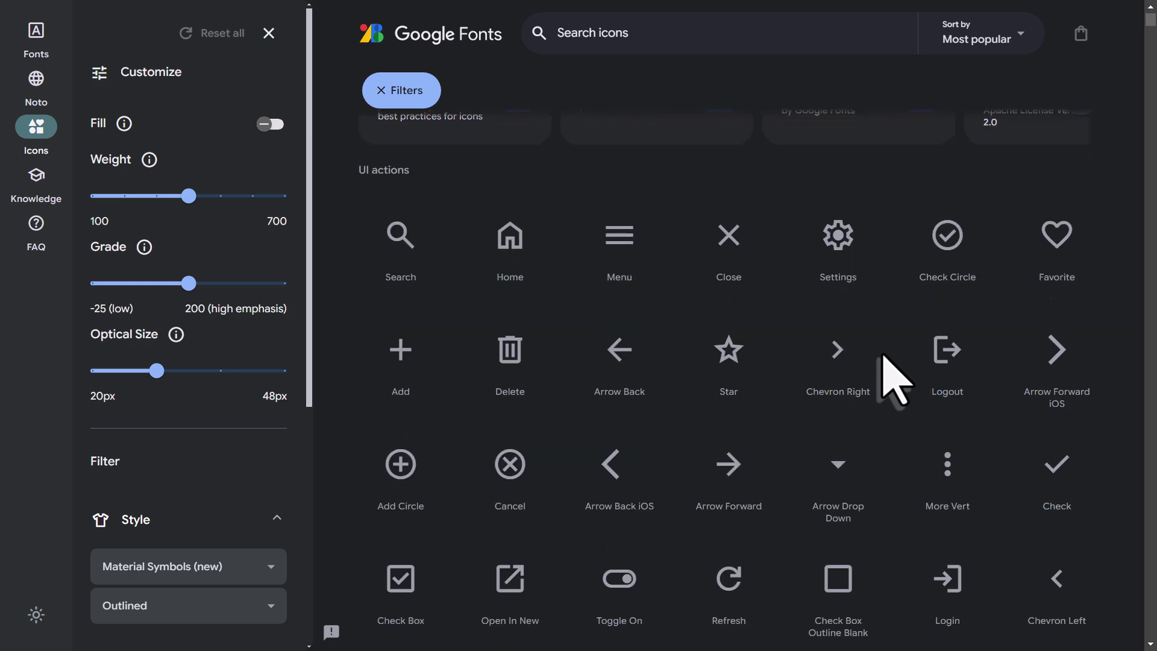
pyautogui.scroll(-4, 890, 375)
pyautogui.scroll(-1, 890, 375)
pyautogui.scroll(-4, 890, 375)
pyautogui.scroll(-2, 886, 362)
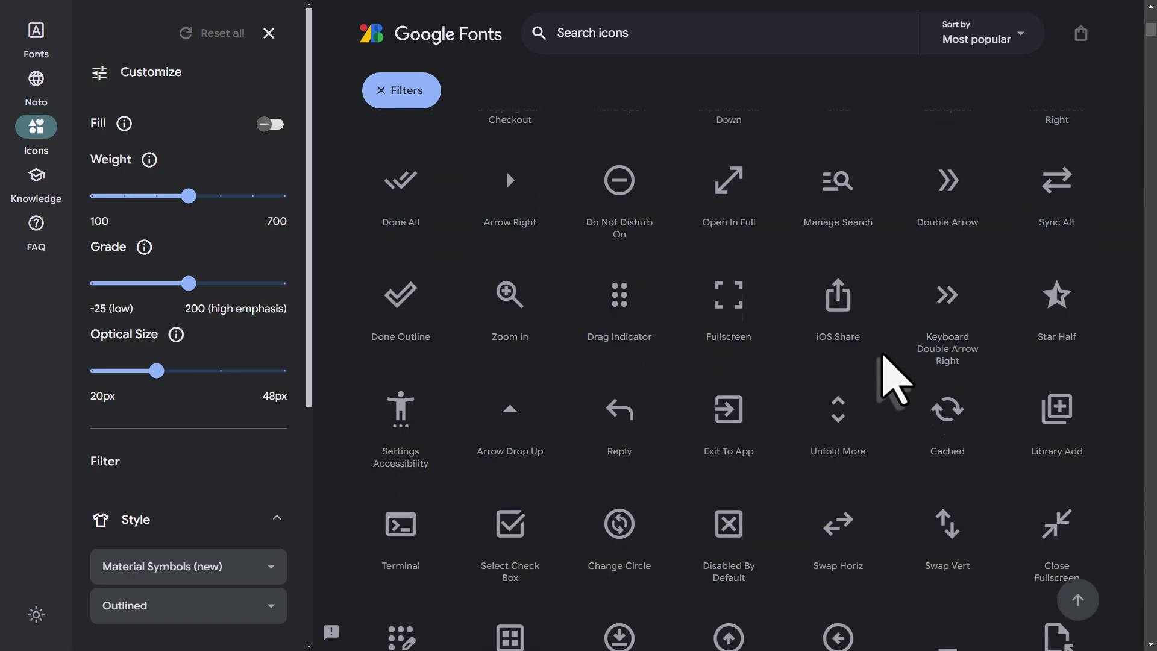
pyautogui.scroll(-1, 887, 361)
pyautogui.scroll(-1, 883, 354)
pyautogui.click(629, 428)
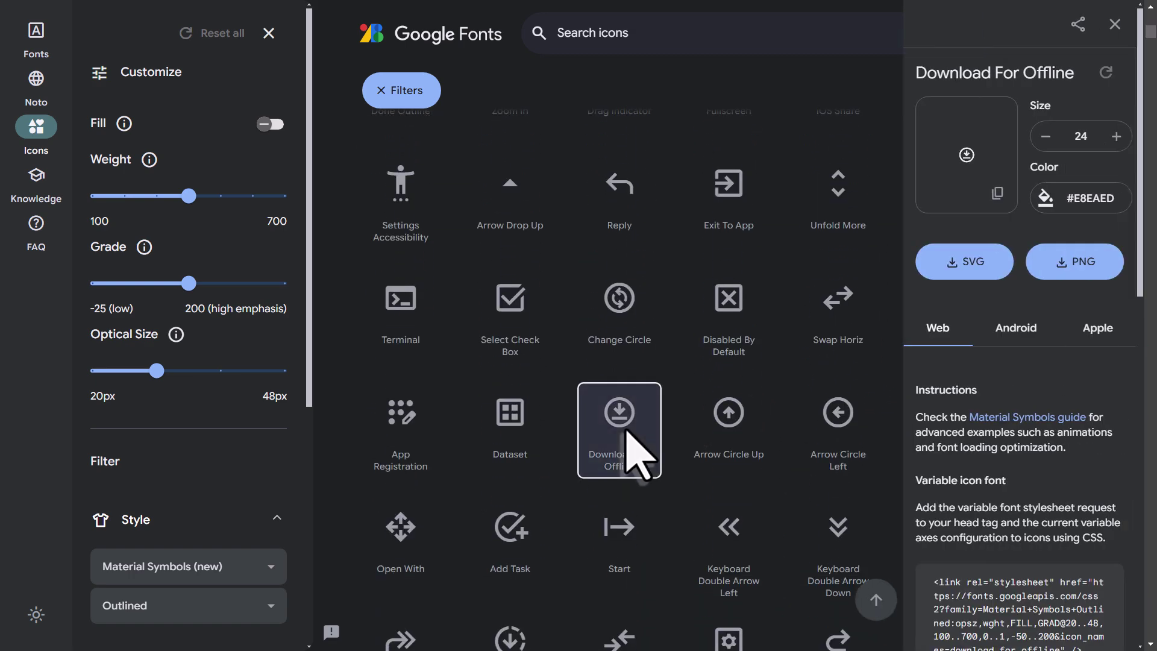
pyautogui.scroll(-3, 1067, 479)
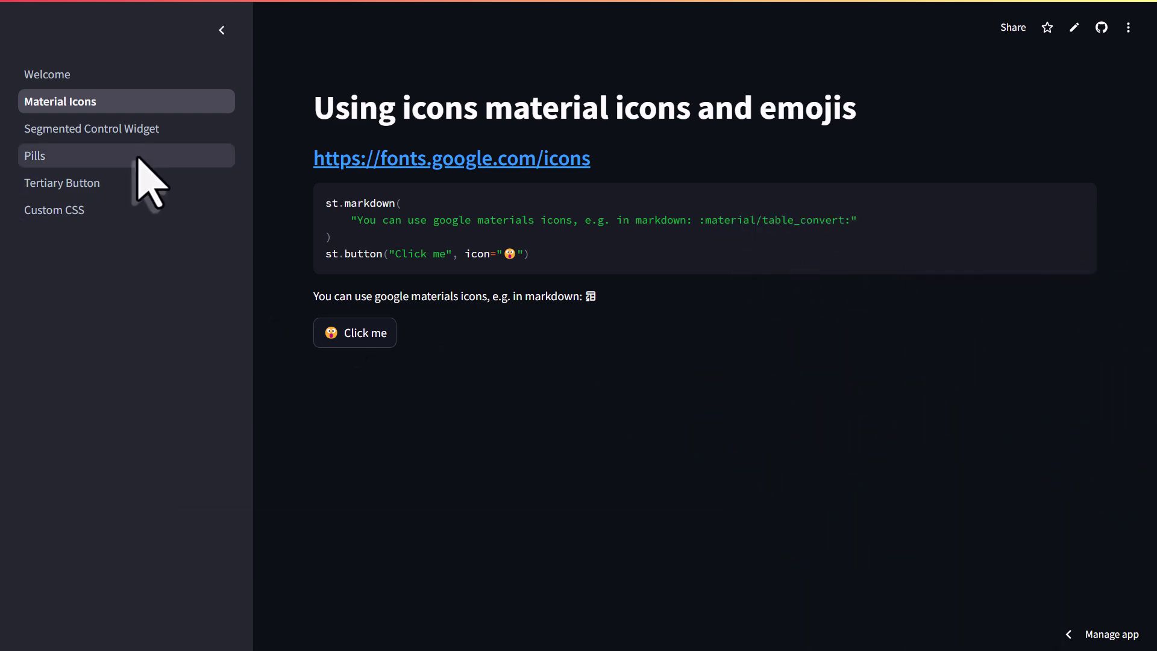
# Open the Segmented Control Widget page and toggle North, East and West on, then off.
pyautogui.click(129, 134)
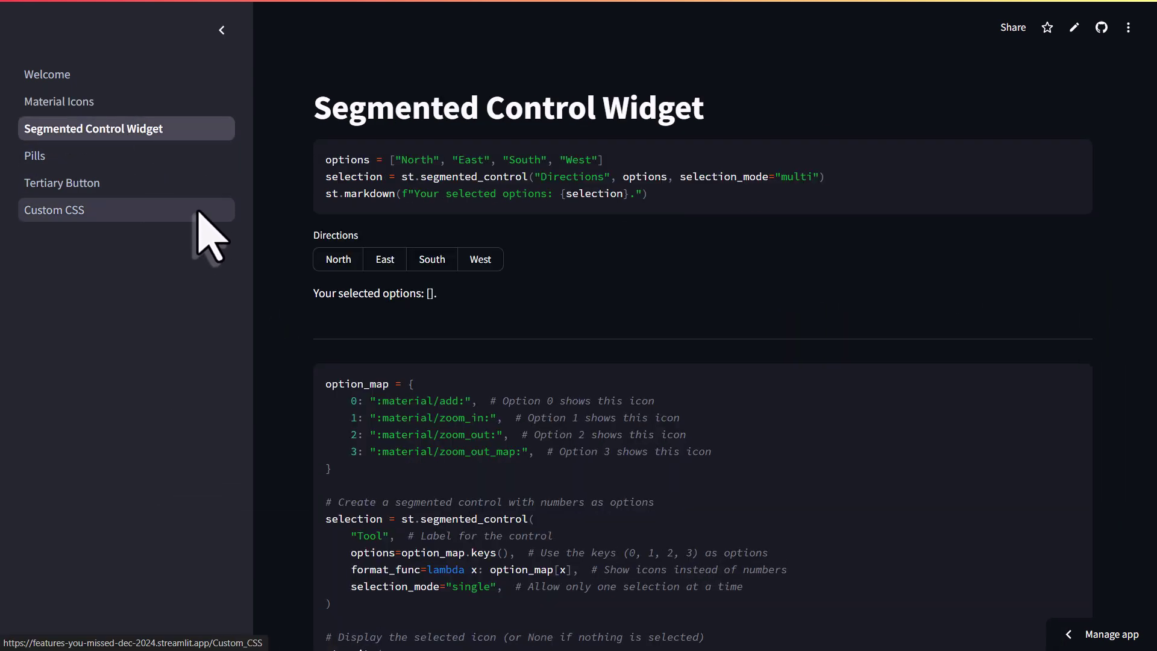
pyautogui.click(329, 259)
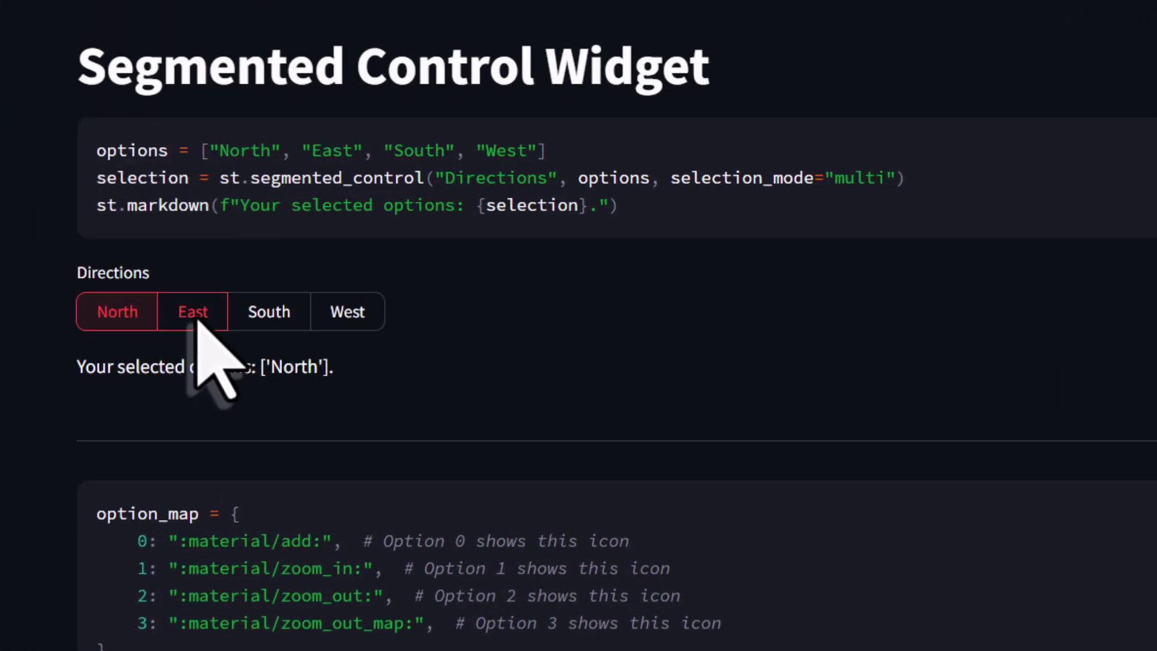
pyautogui.click(197, 312)
pyautogui.click(336, 319)
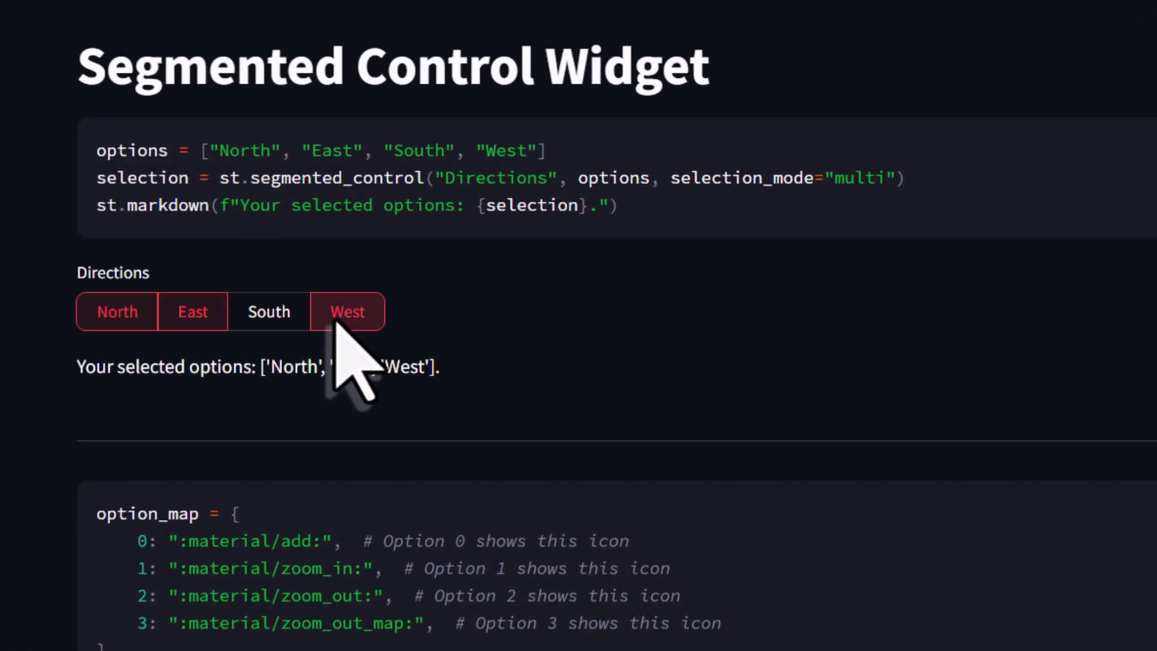
pyautogui.click(332, 313)
pyautogui.click(181, 312)
pyautogui.click(126, 311)
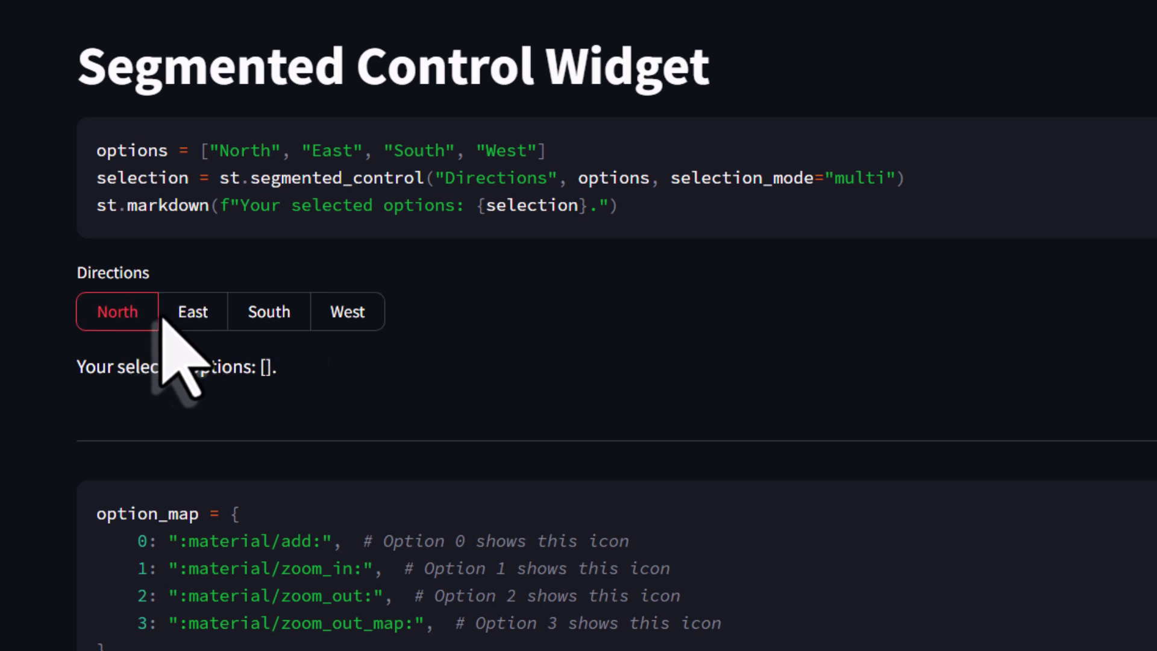
# Select West and South in Directions, then pick icons in the Tool example.
pyautogui.click(357, 318)
pyautogui.click(296, 312)
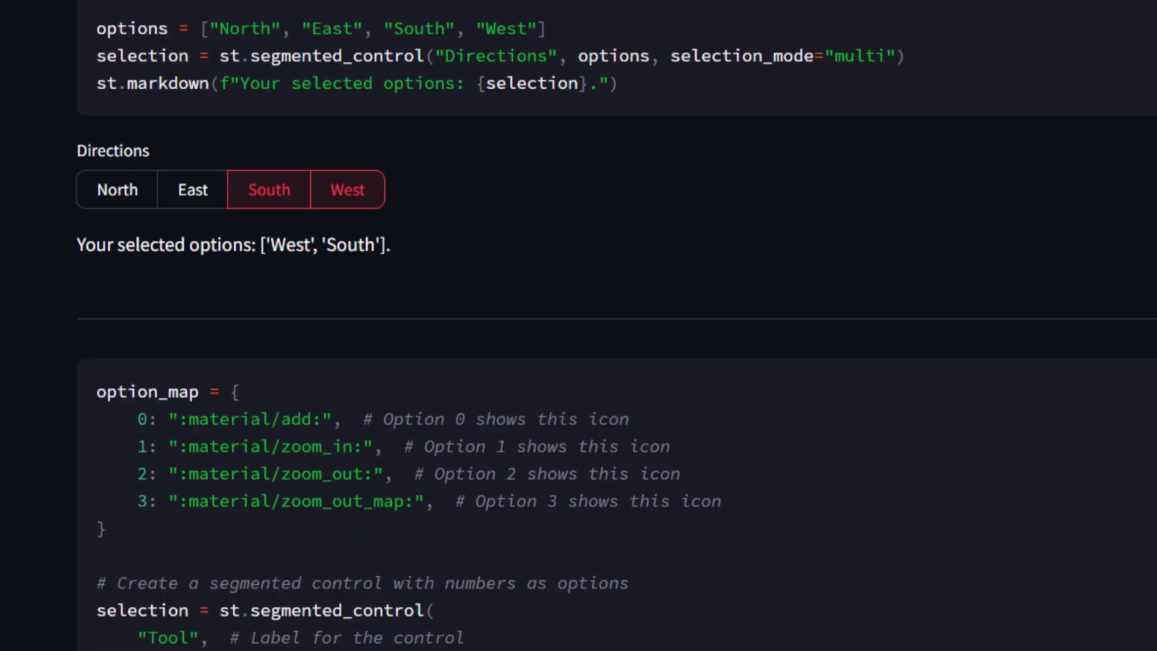
pyautogui.scroll(-5, 1120, 398)
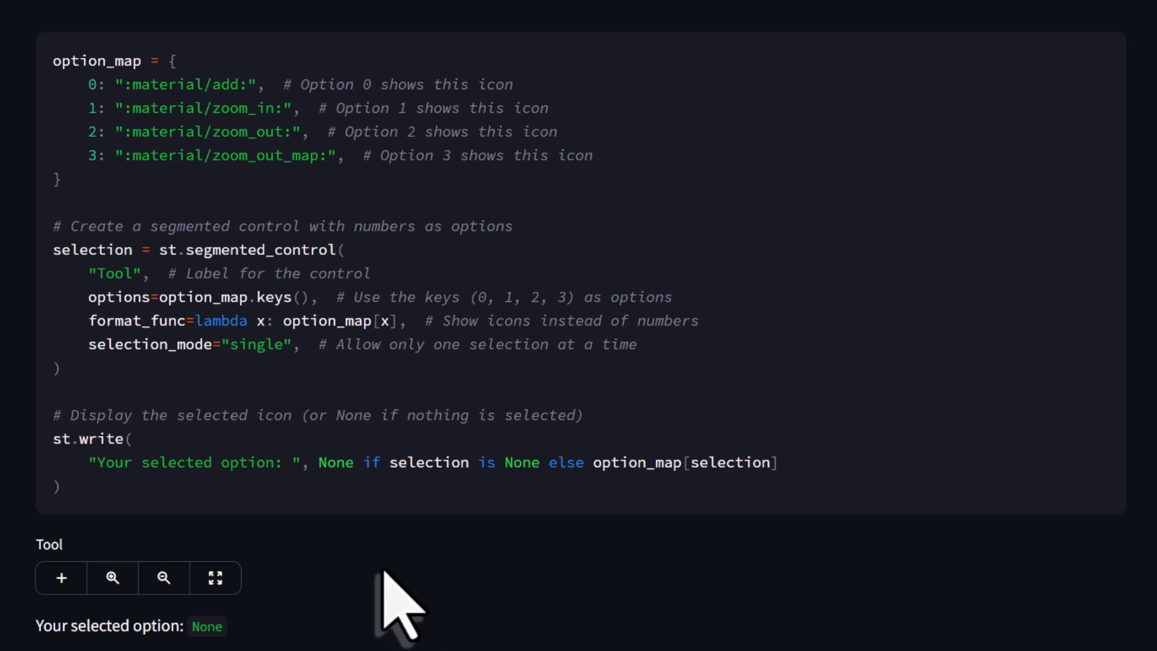
pyautogui.click(167, 579)
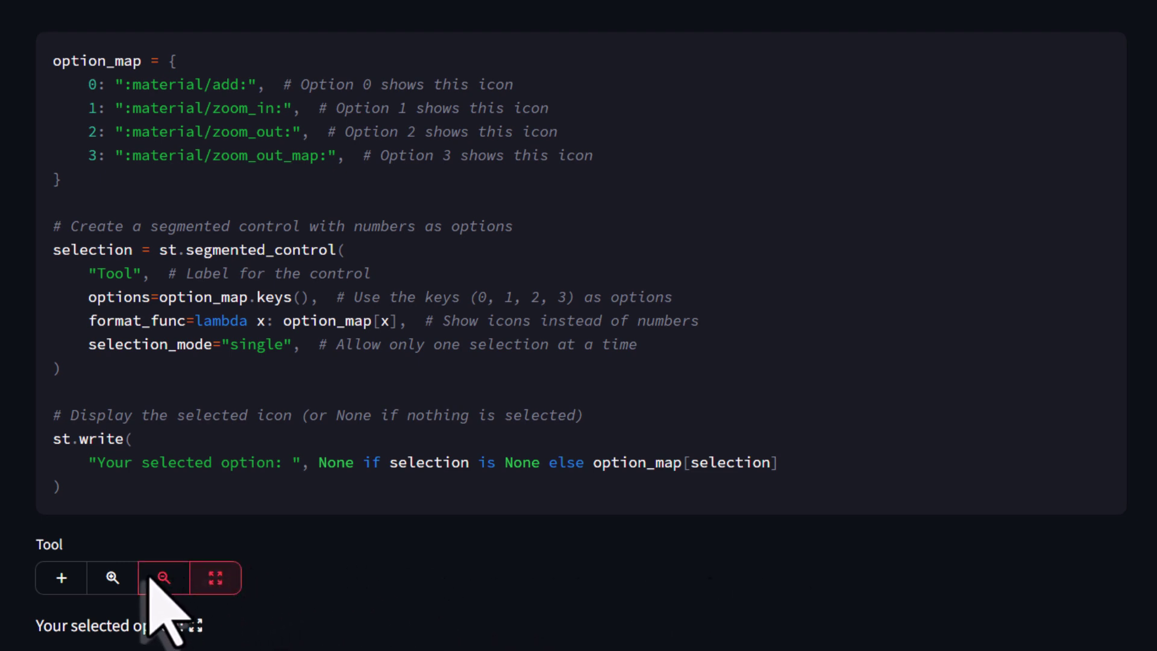
pyautogui.click(121, 578)
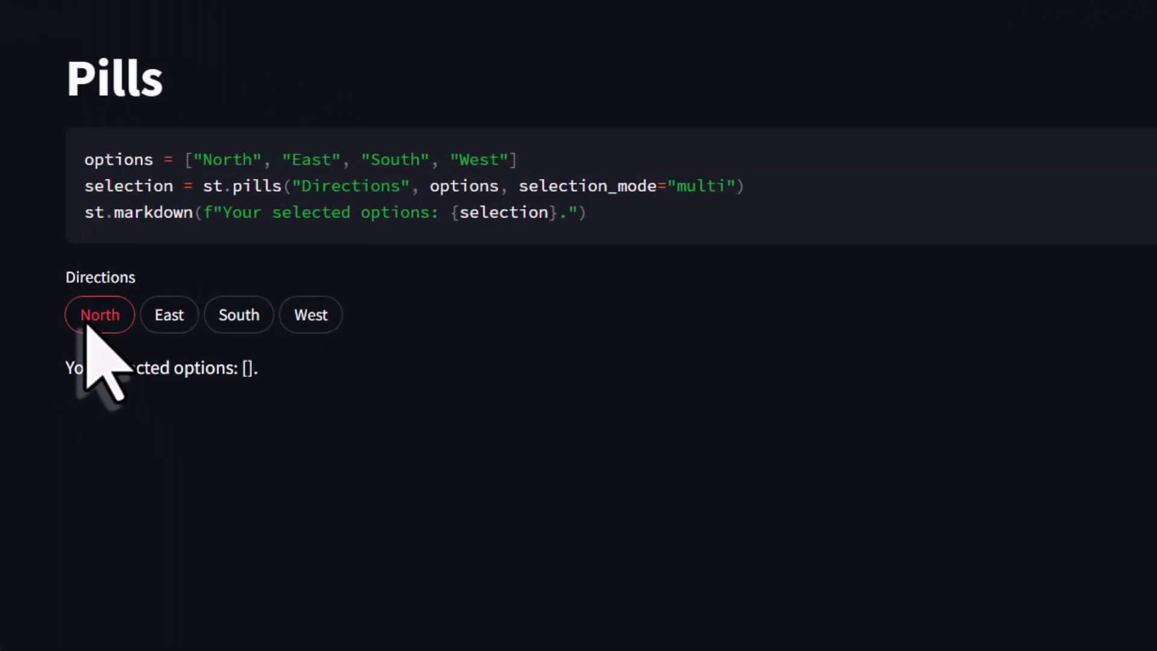
# Pick the North, East and South pills, then deselect South and East.
pyautogui.click(335, 260)
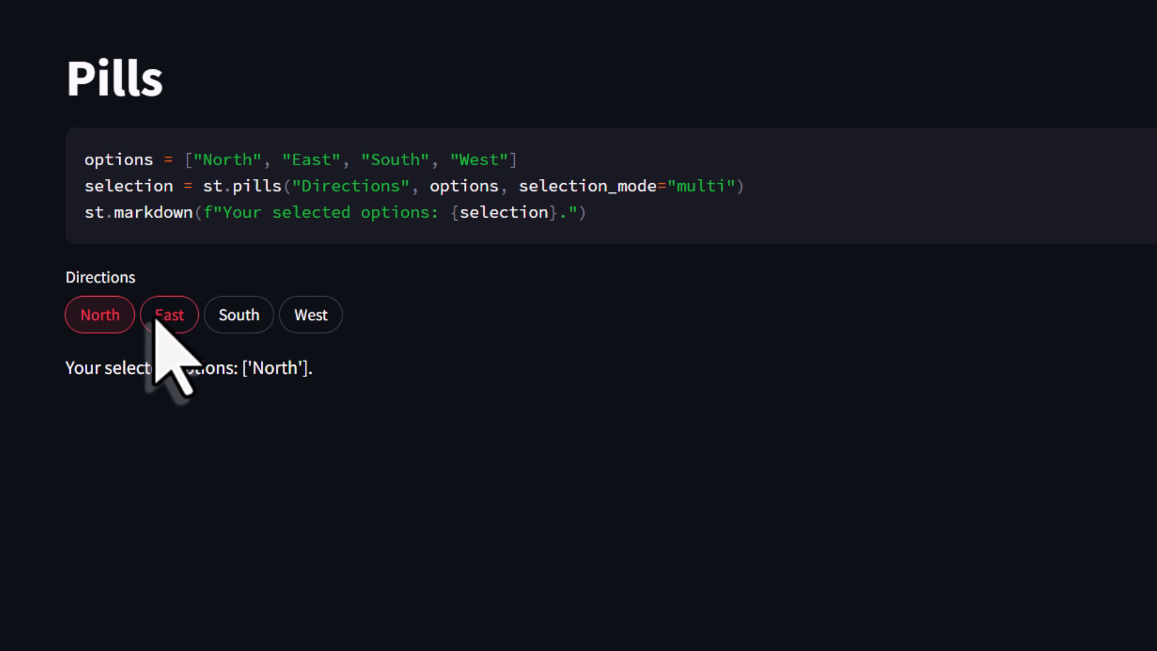
pyautogui.click(231, 313)
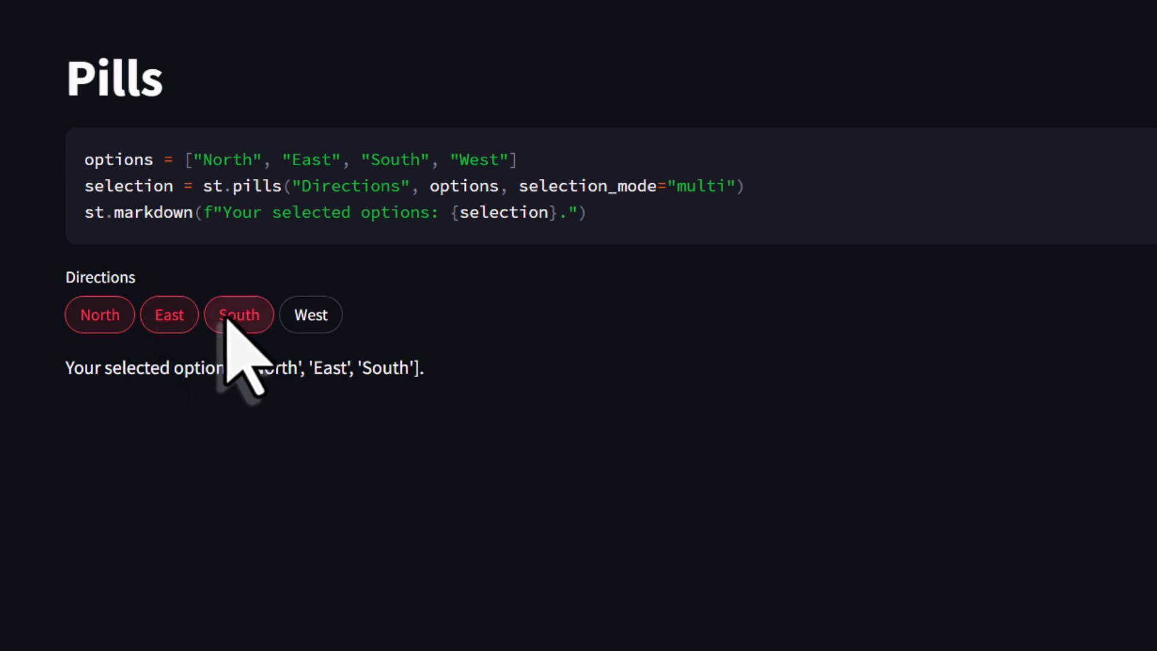
pyautogui.click(228, 312)
pyautogui.click(380, 260)
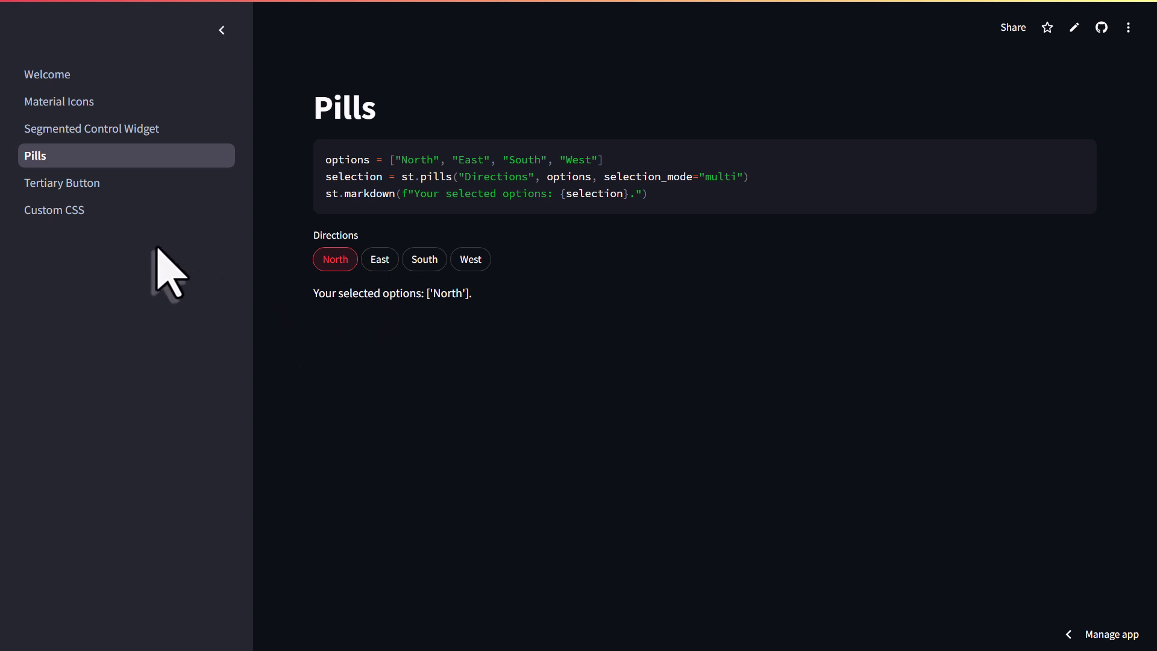
# On the Tertiary Button page, try the primary, secondary and tertiary example buttons.
pyautogui.click(98, 192)
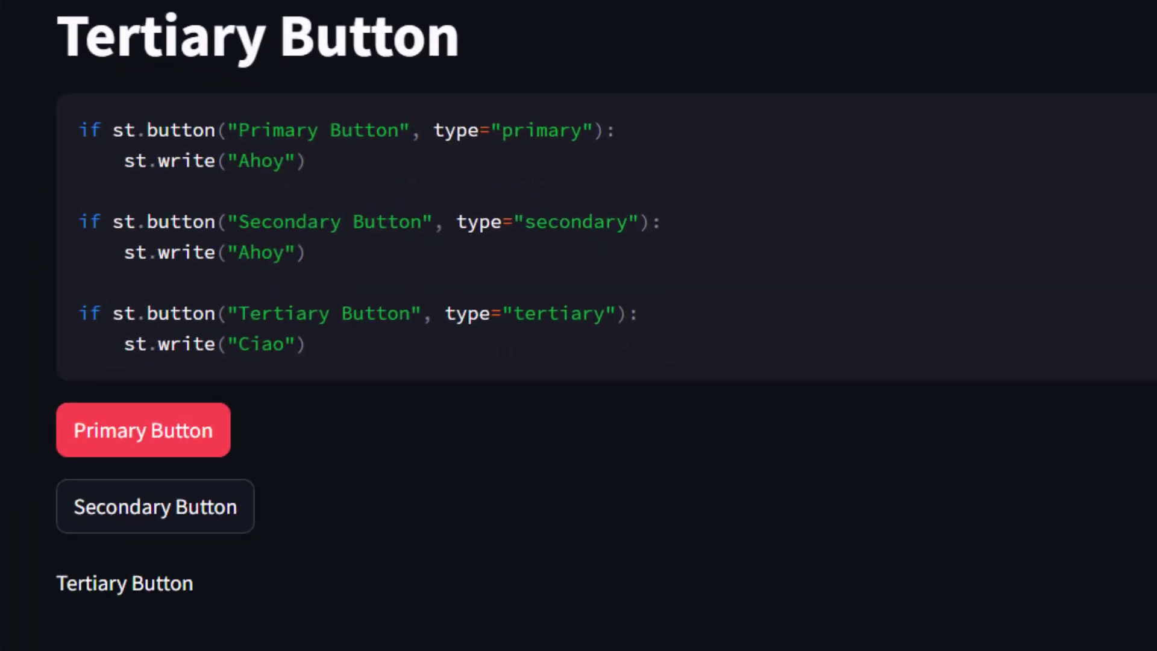
pyautogui.click(95, 443)
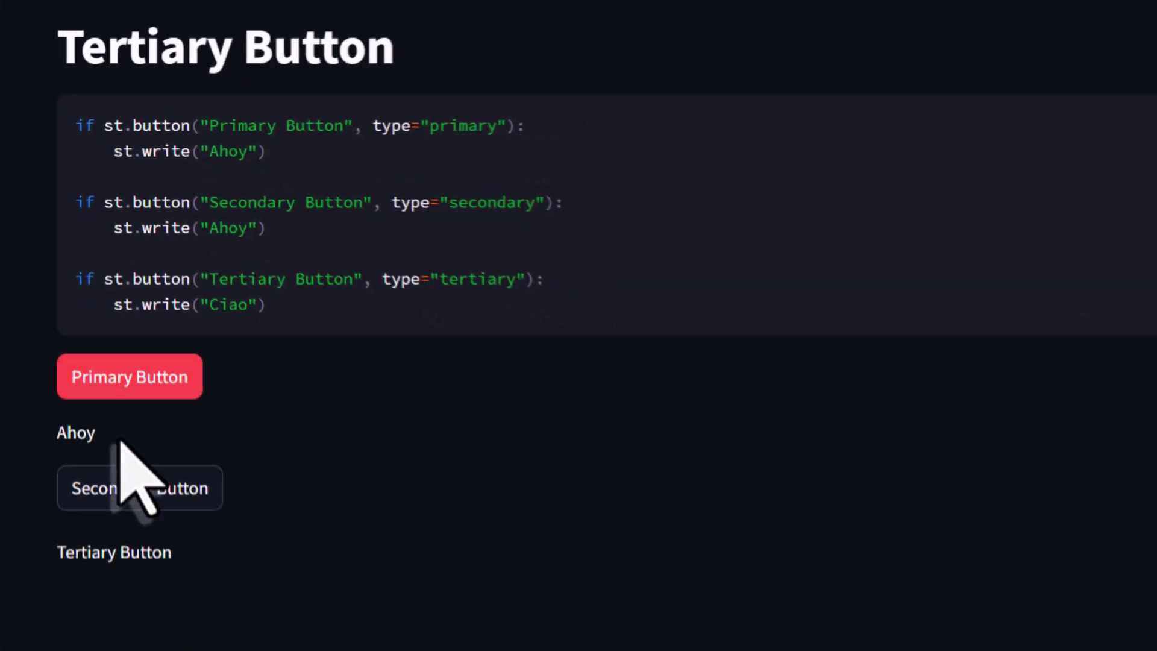
pyautogui.click(127, 465)
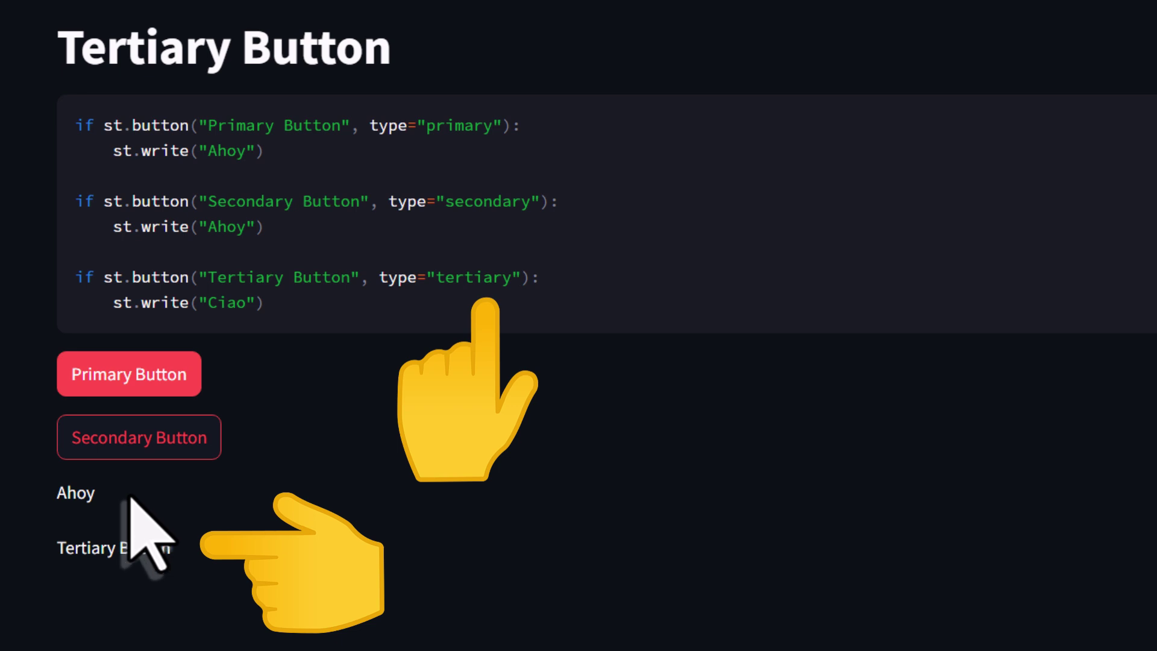
pyautogui.click(131, 548)
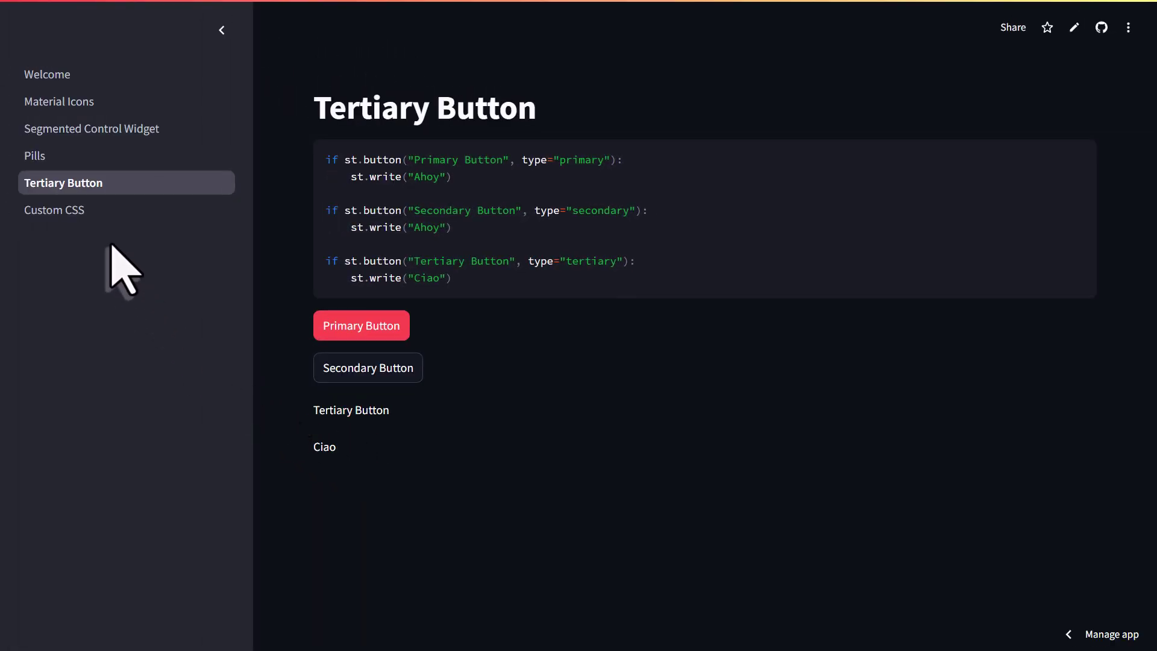
pyautogui.click(67, 218)
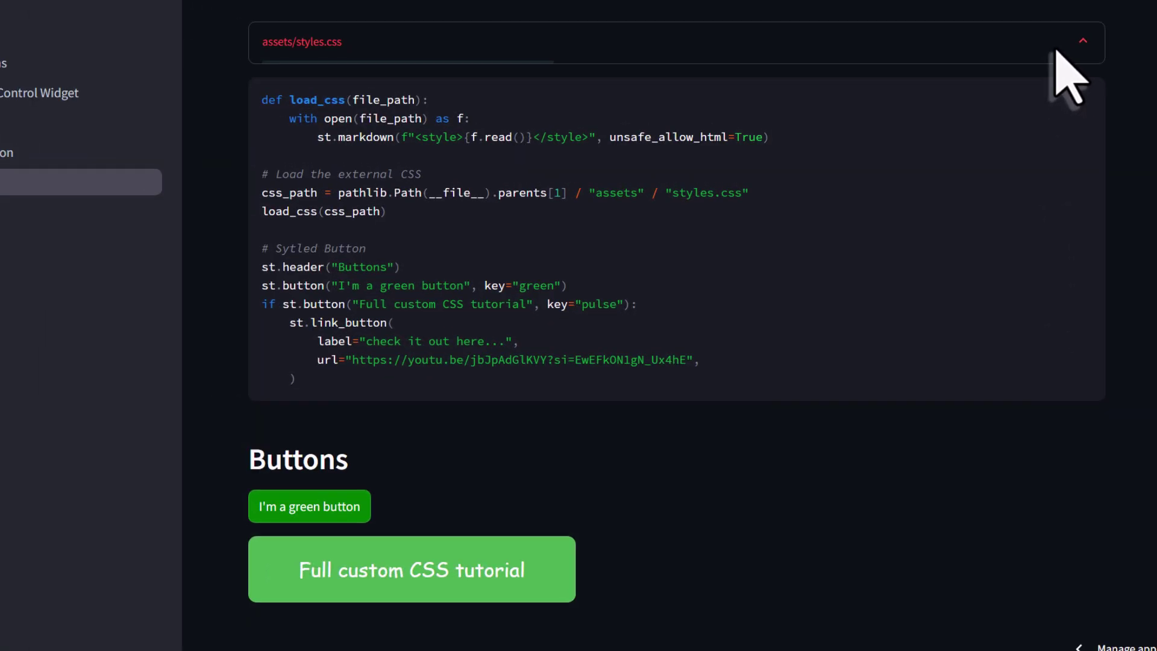
# Expand assets/styles.css, reveal the tutorial link, and open the custom CSS video.
pyautogui.click(1052, 47)
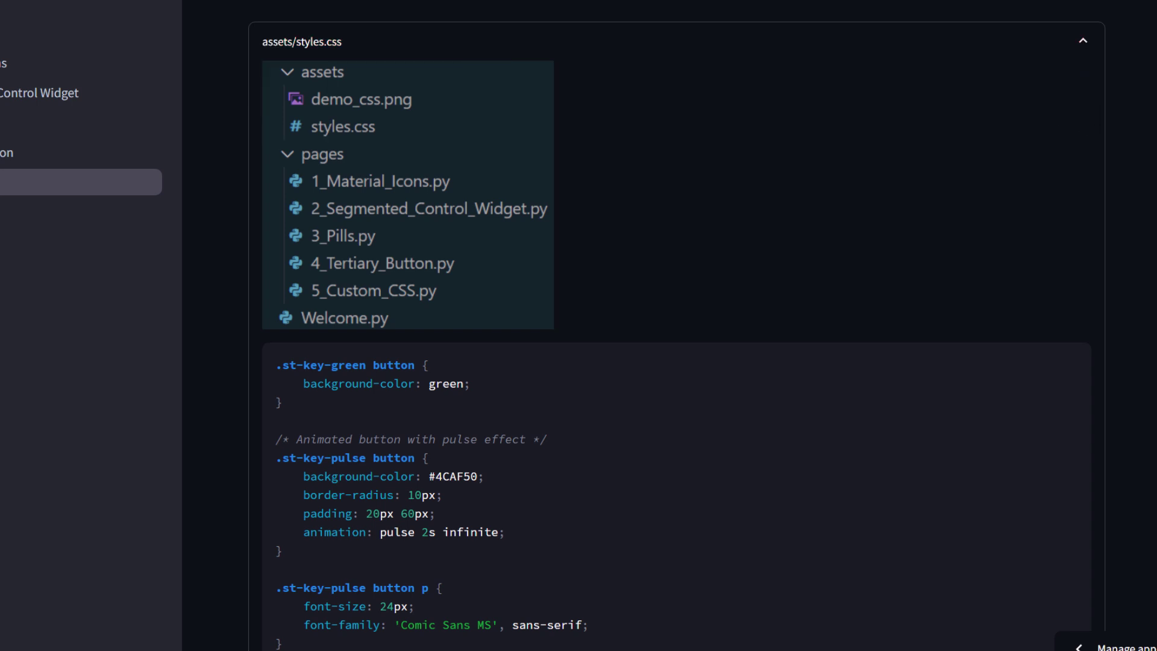
pyautogui.scroll(-1, 677, 325)
pyautogui.scroll(-1, 677, 326)
pyautogui.scroll(-1, 677, 326)
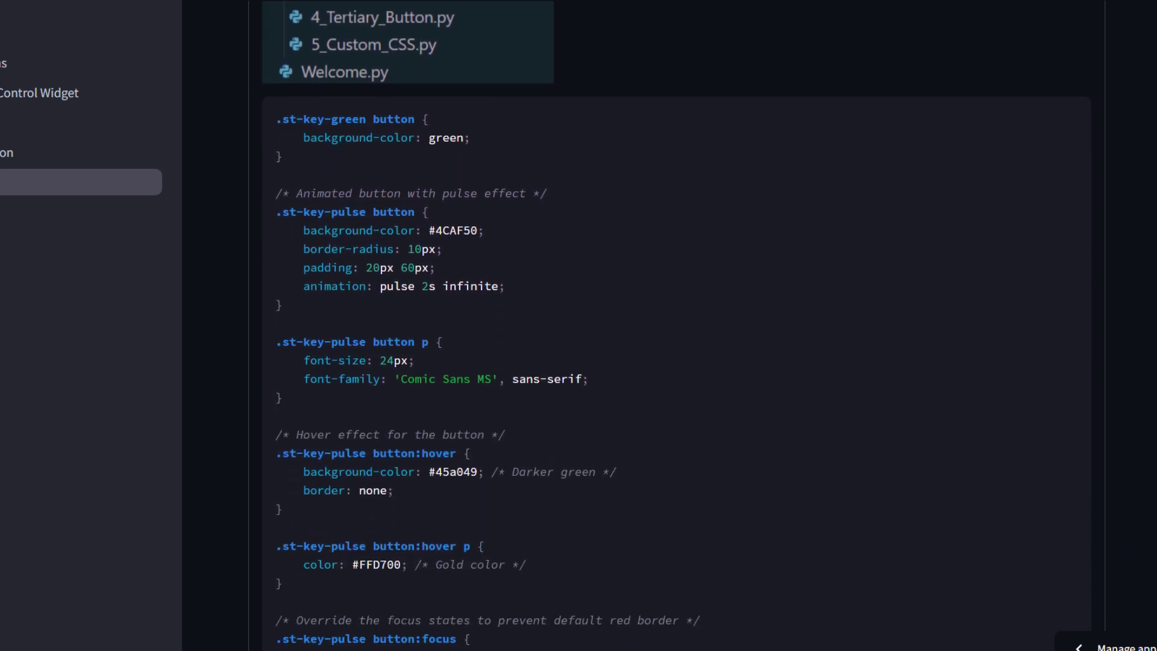
pyautogui.scroll(-1, 677, 325)
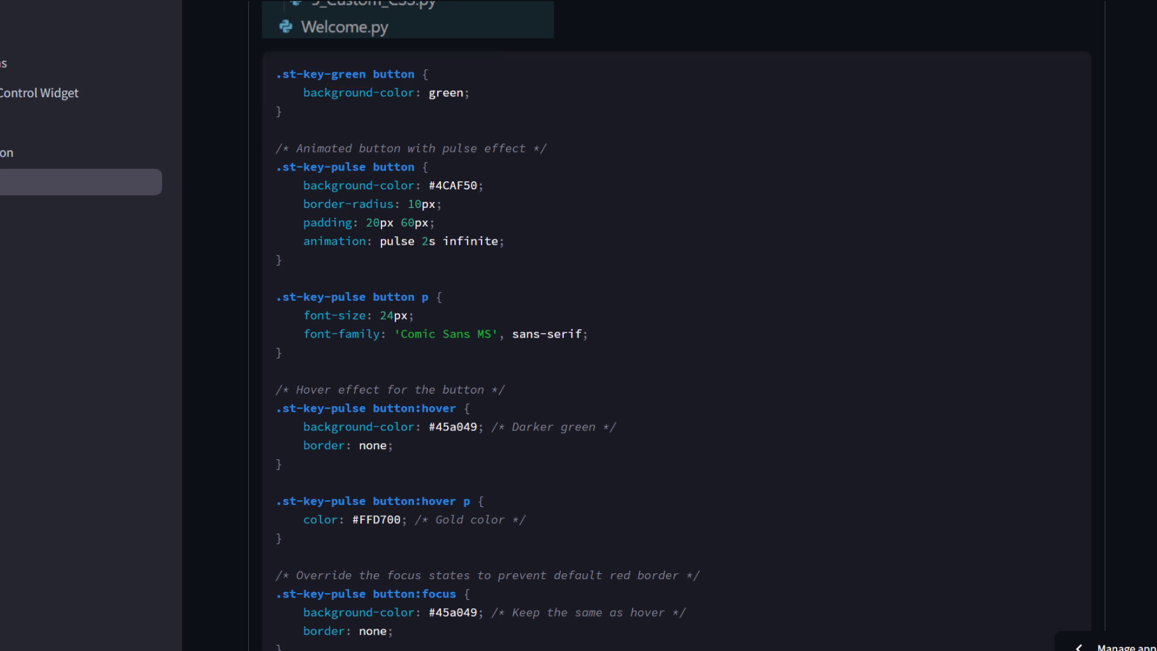
pyautogui.scroll(-2, 676, 326)
pyautogui.scroll(-2, 1153, 344)
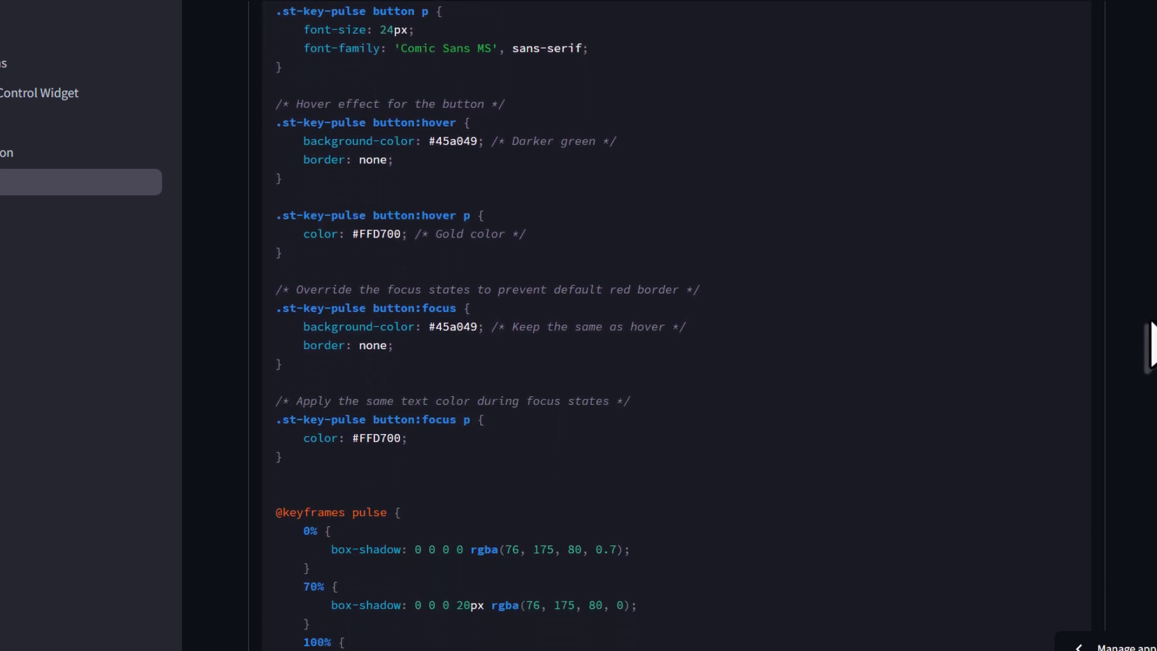
pyautogui.scroll(-2, 1150, 361)
pyautogui.scroll(-2, 1149, 382)
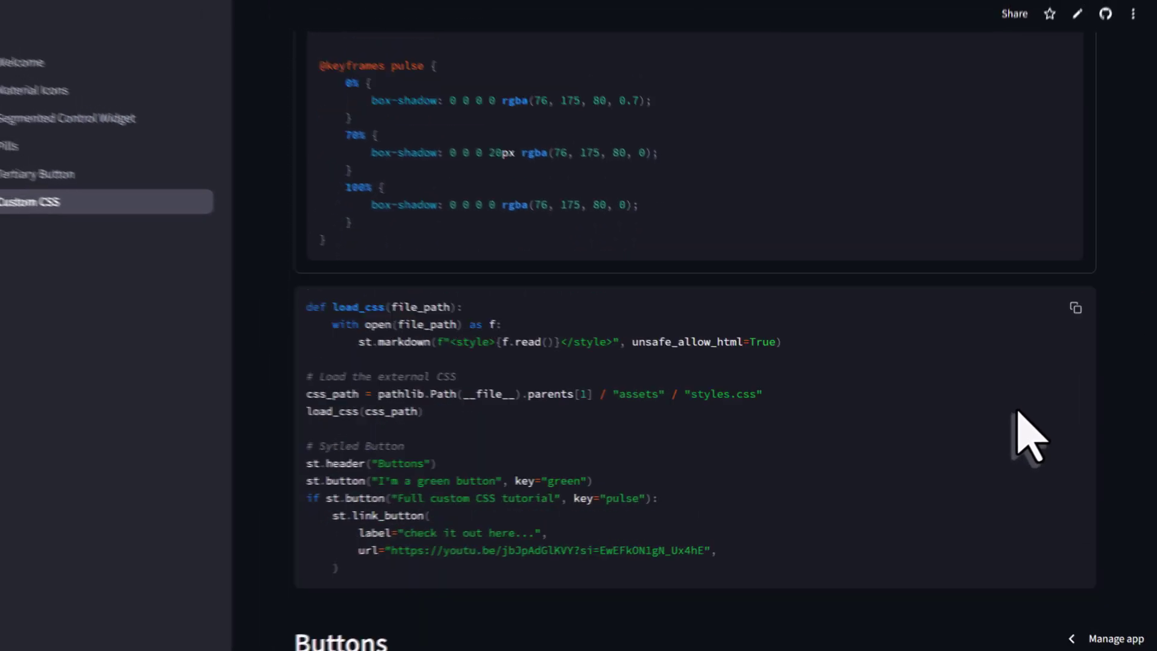
pyautogui.scroll(-3, 1021, 434)
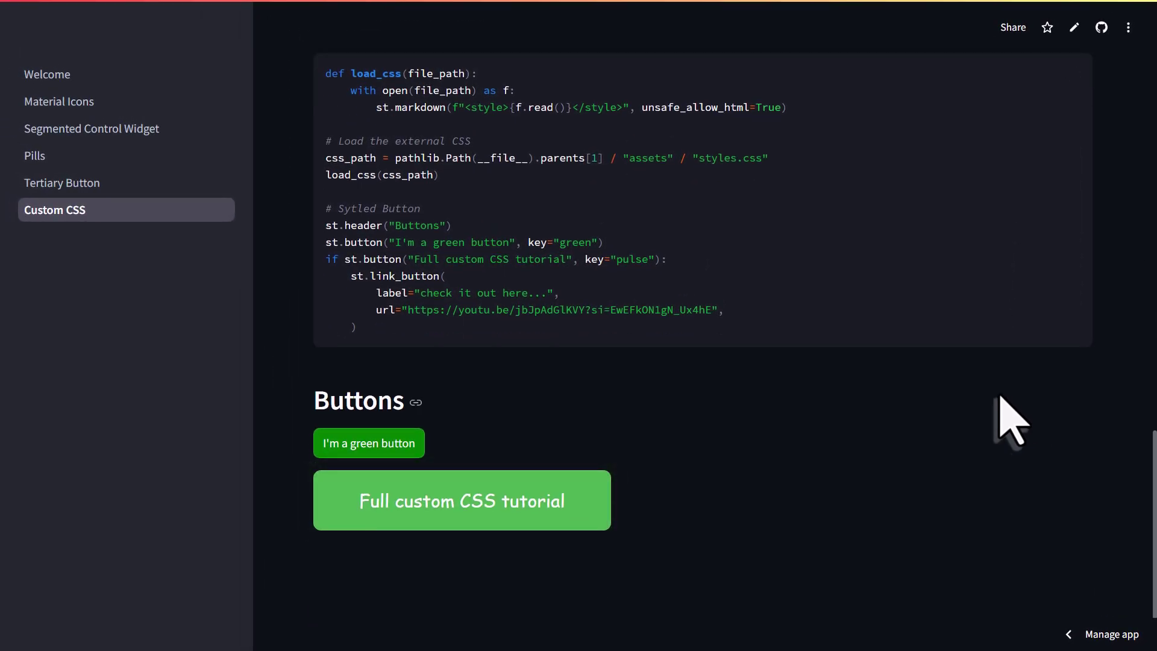
pyautogui.click(548, 497)
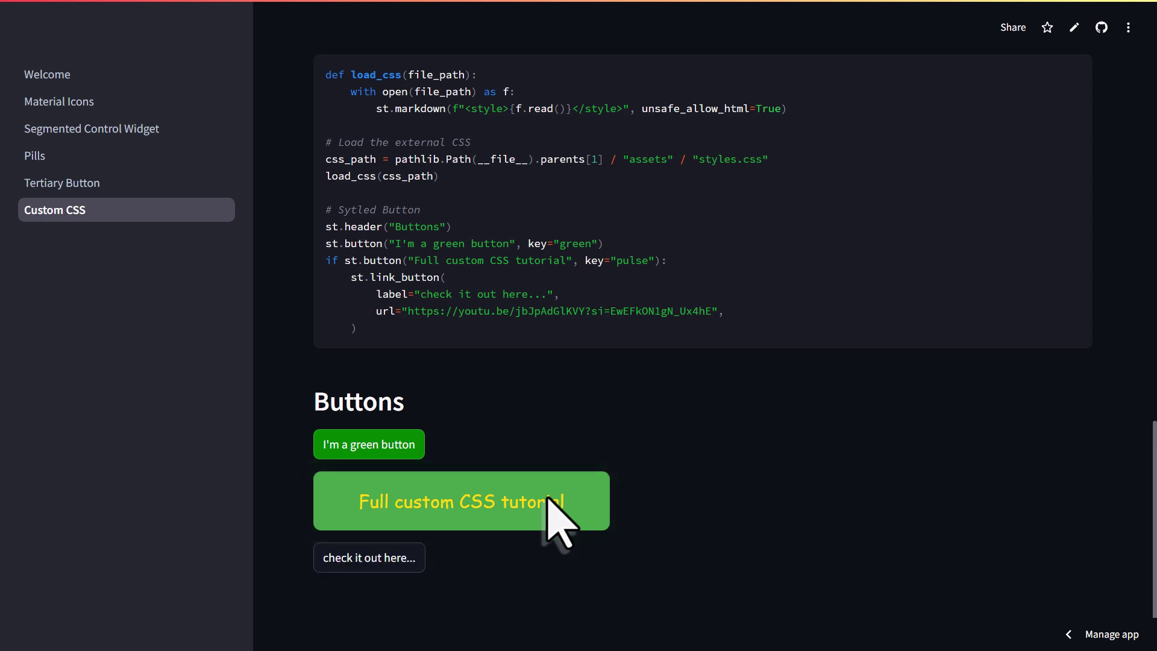
pyautogui.click(404, 560)
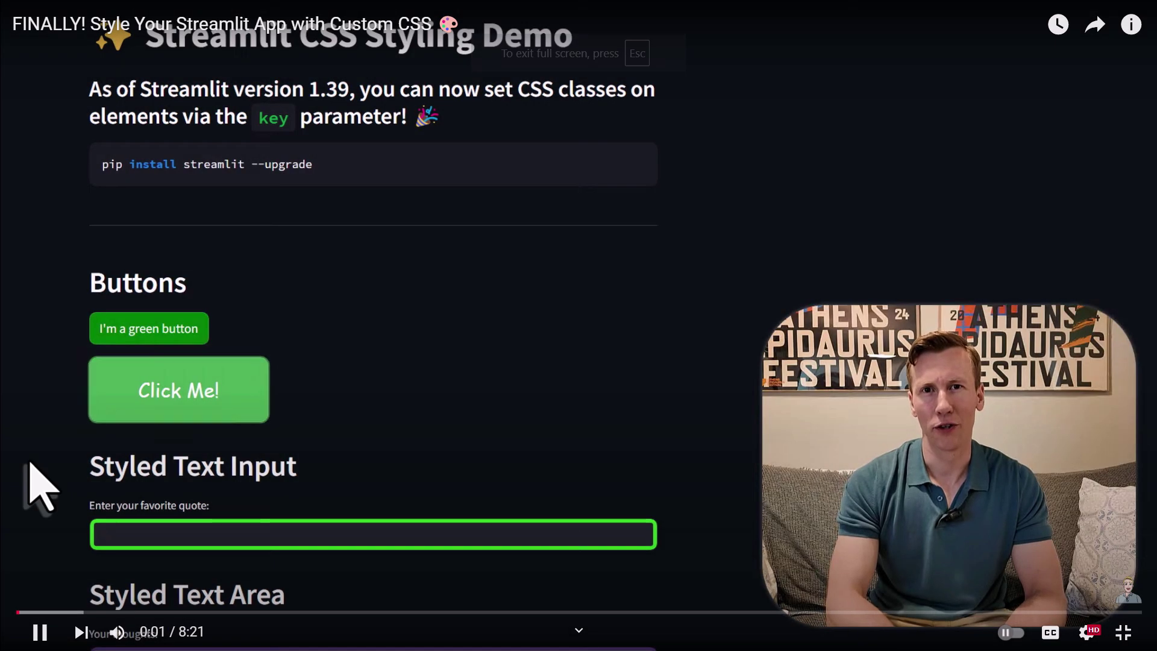